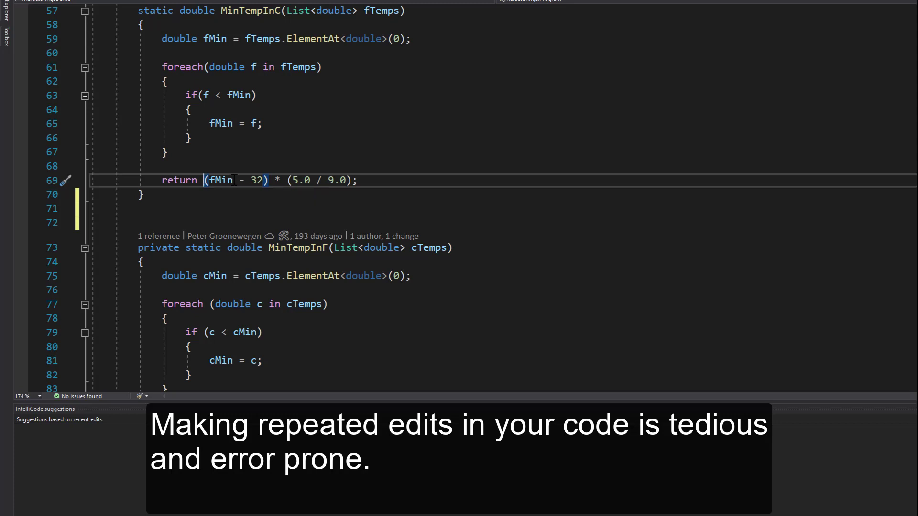
type("FtoC")
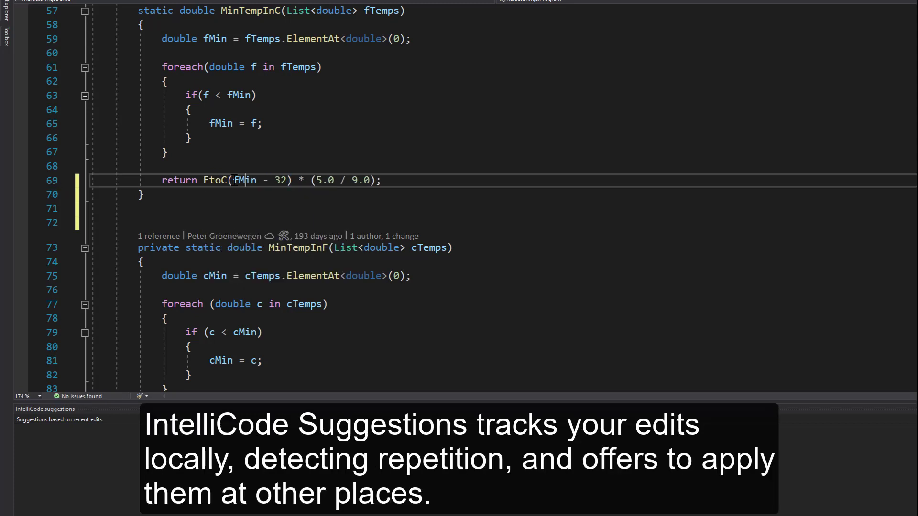
Step: Delete the leftover ' - 32) * (5.0 / 9.0' so line 69 returns FtoC(fMin)
left_click_drag(257, 179, 372, 180)
key("Delete")
left_click(143, 194)
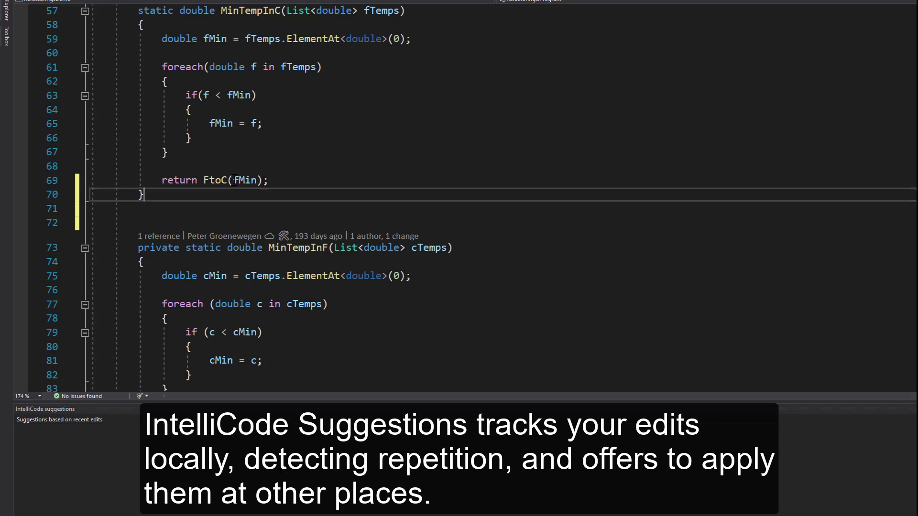
key("Down")
key("Down")
key("Down")
key("Down")
key("Down")
key("Down")
key("Down")
key("Down")
key("Down")
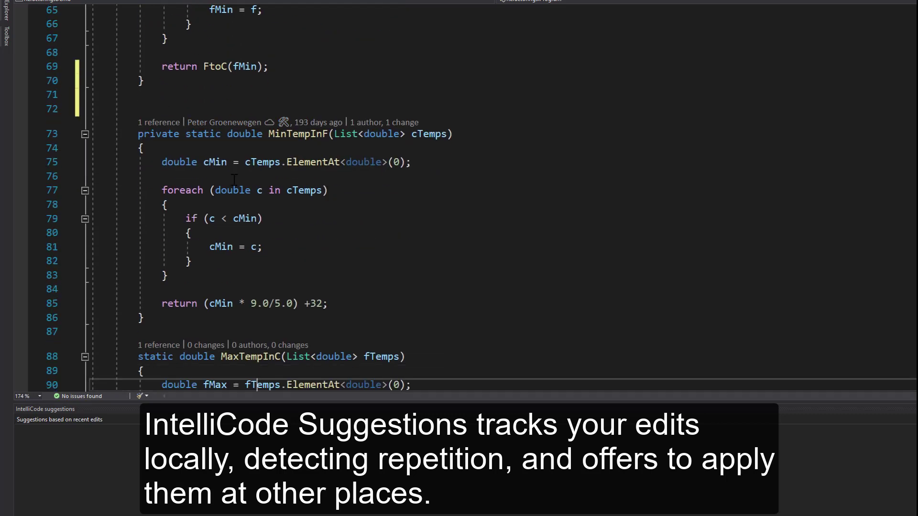
Step: On line 100, replace the inline formula after fMax so MaxTempInC returns FtoC(fMax)
key("Down")
key("Down")
key("Down")
key("Down")
key("Down")
key("Down")
key("Down")
key("Down")
key("Down")
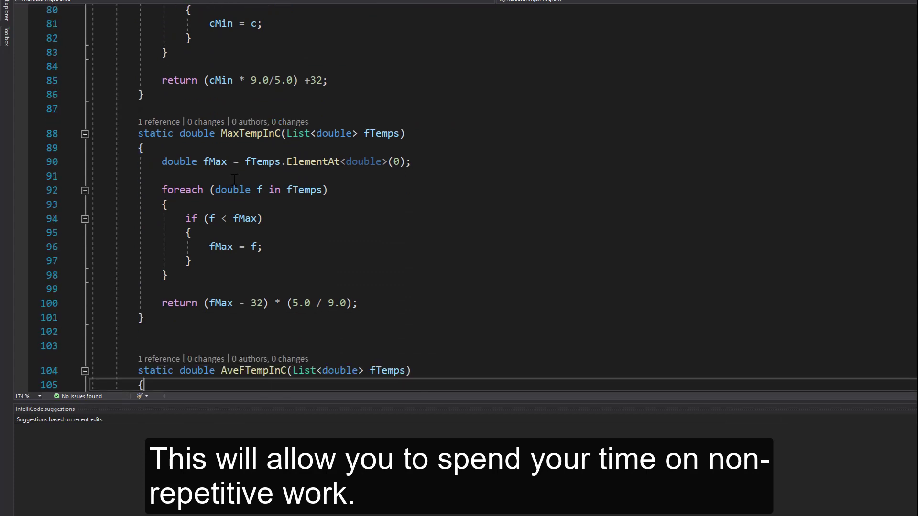
key("Down")
key("Up")
key("Up")
key("Up")
key("Up")
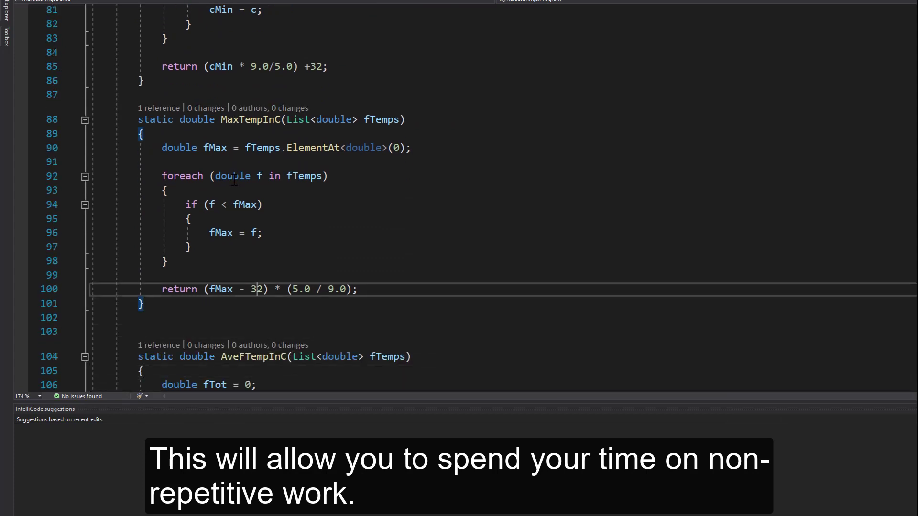
key("Left")
key("Left")
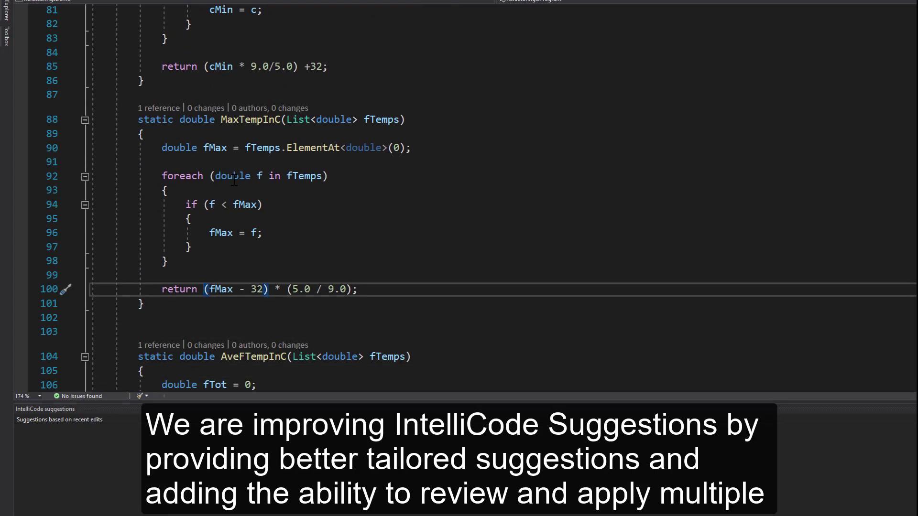
type("FtoC")
key("Right")
key("Right")
key("Right")
key("Right")
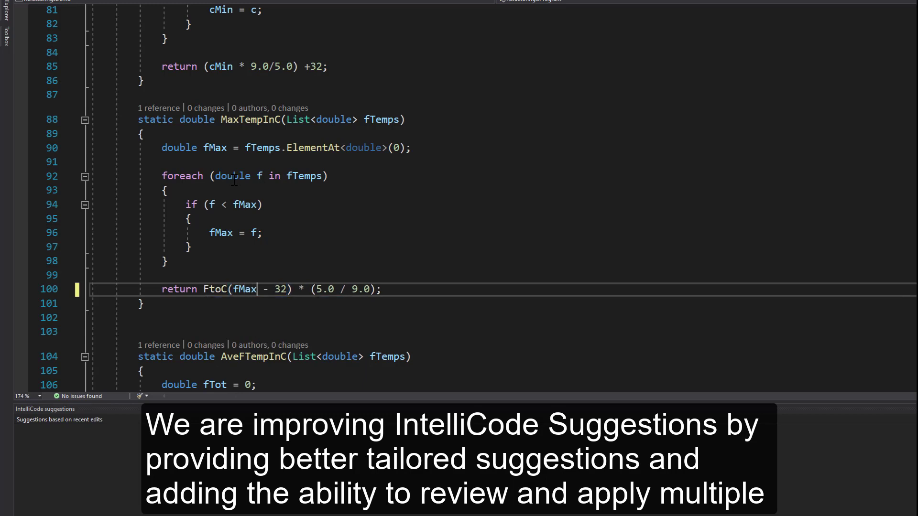
key("shift+Right")
key("shift+Right")
key("shift+Right")
key("shift+Right")
key("shift+Right")
key("shift+Right")
key("shift+Right")
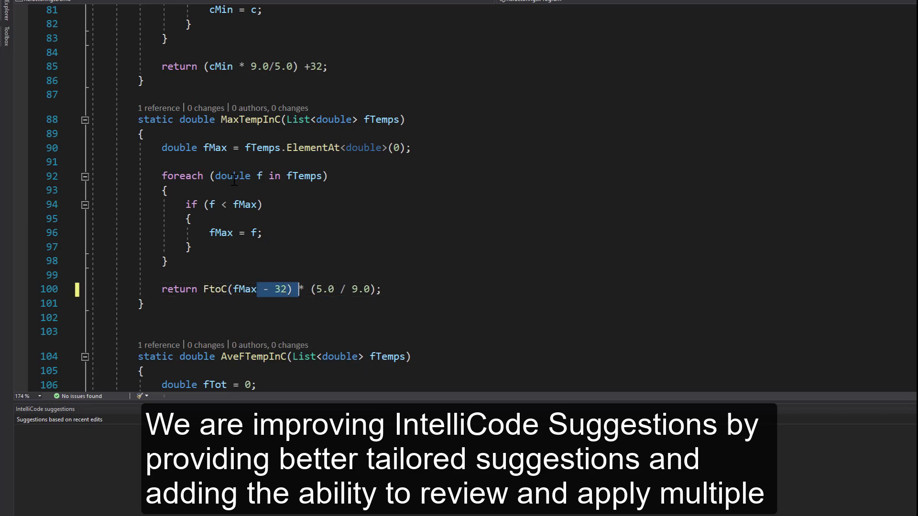
key("shift+Right")
key("shift+Right")
key("shift+Right")
key("shift+Right")
key("shift+Right")
key("shift+Right")
key("Delete")
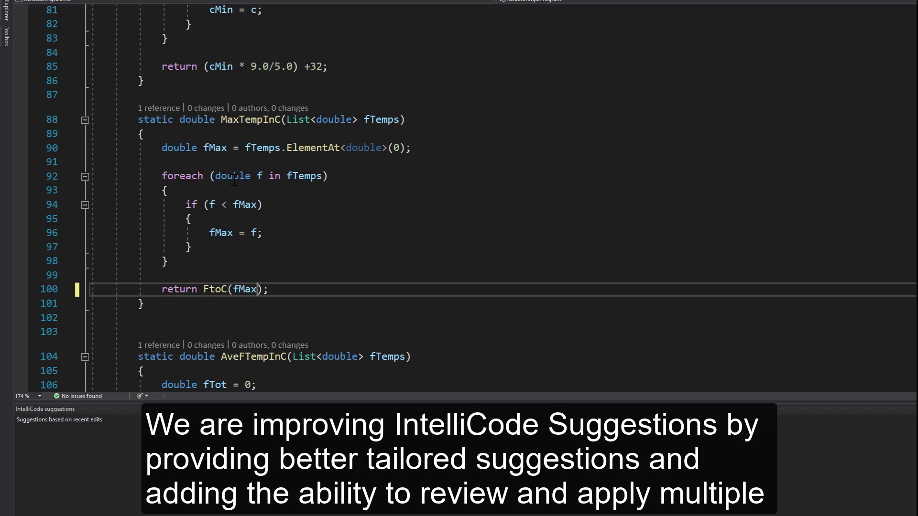
key("Down")
key("Down")
key("Down")
key("Down")
key("Down")
key("Down")
key("Down")
key("Down")
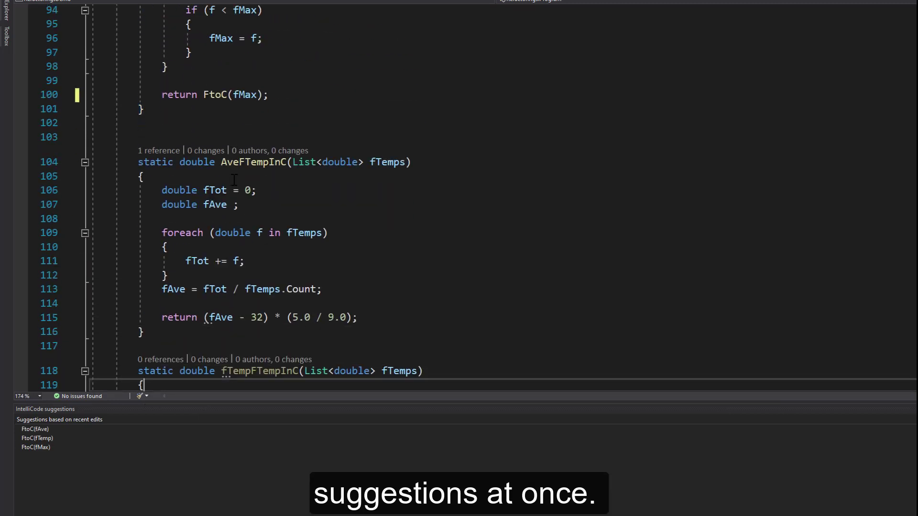
key("Down")
key("Down")
key("Down")
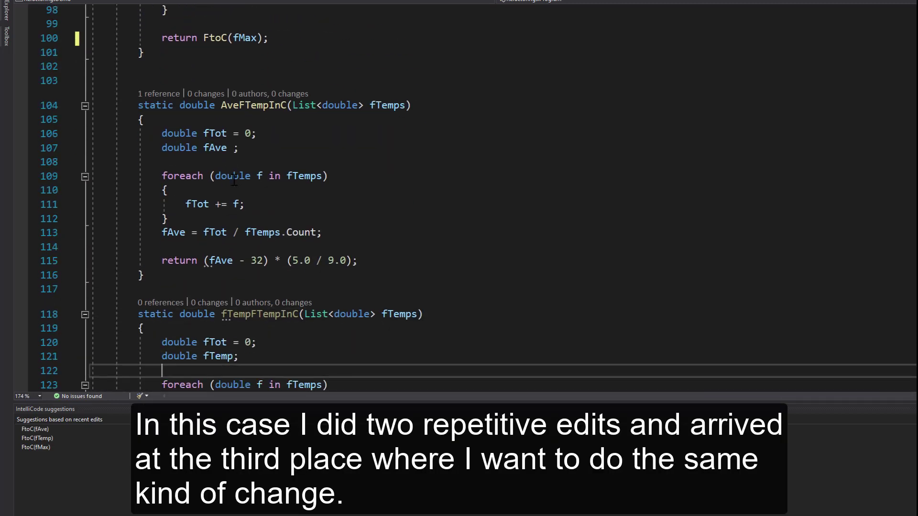
key("Up")
key("Up")
key("Up")
key("ctrl+Left")
key("ctrl+Left")
key("ctrl+Left")
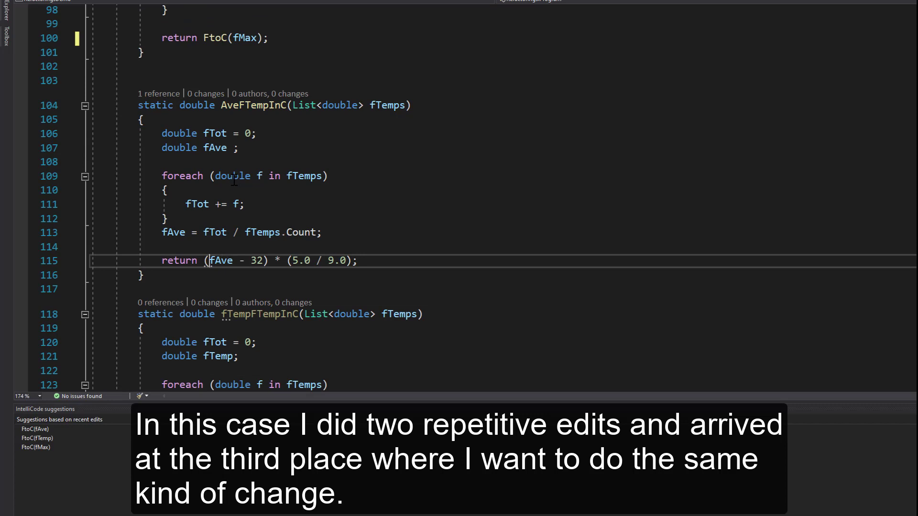
key("ctrl+Left")
Step: Apply all three IntelliCode FtoC suggestions in the document, starting with FtoC(fAve)
key("ctrl+period")
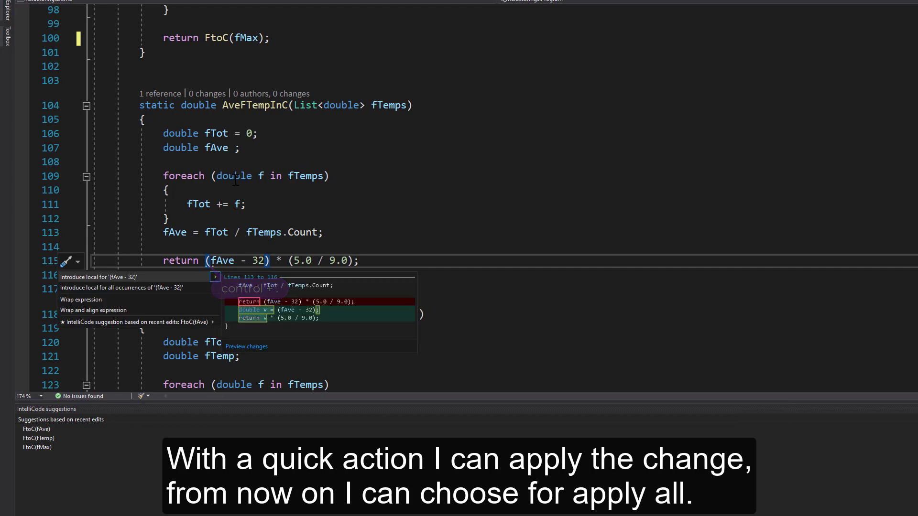
key("Down")
key("Down")
key("Down")
key("Down")
key("Right")
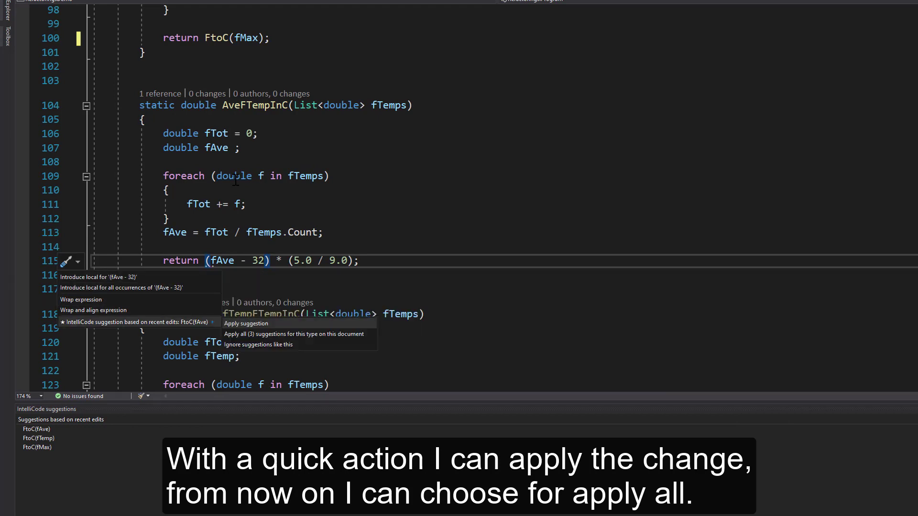
key("Down")
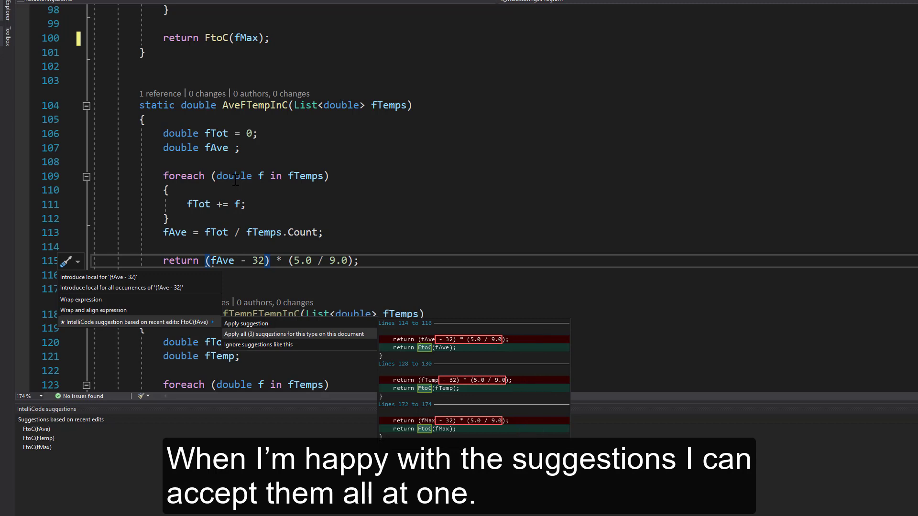
key("Return")
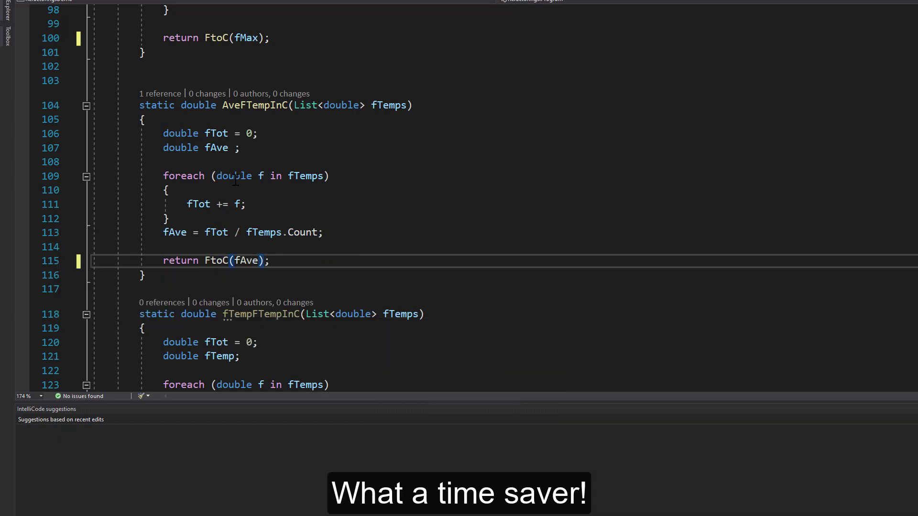